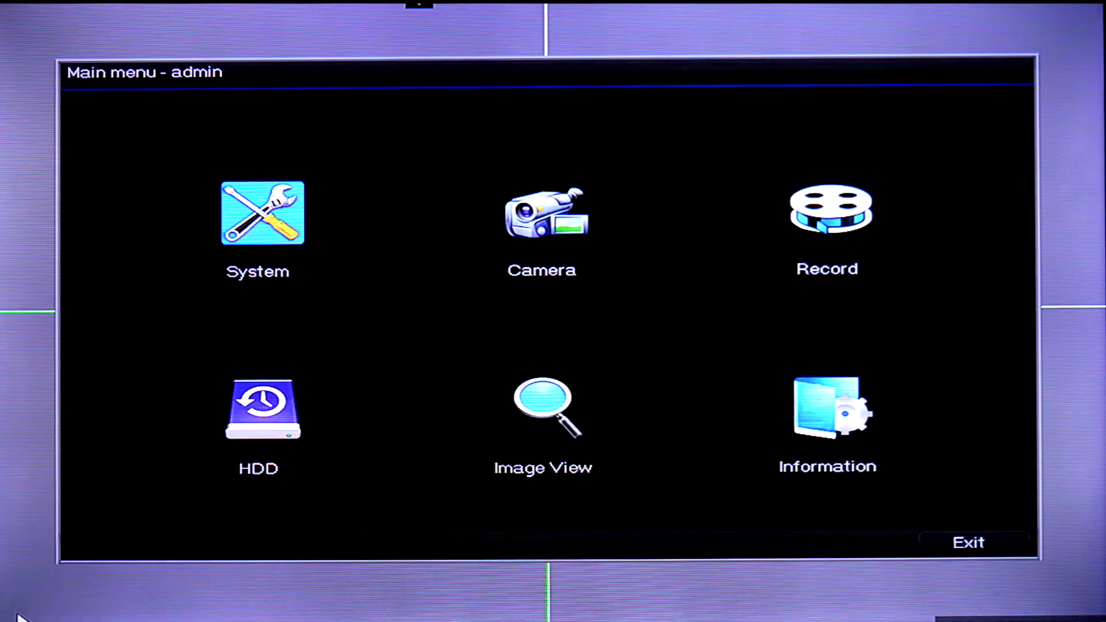
Step: Open System settings from the Main menu, landing on the basic setup page for DVR HVR
{"action": "left_click", "coordinate": [250, 206]}
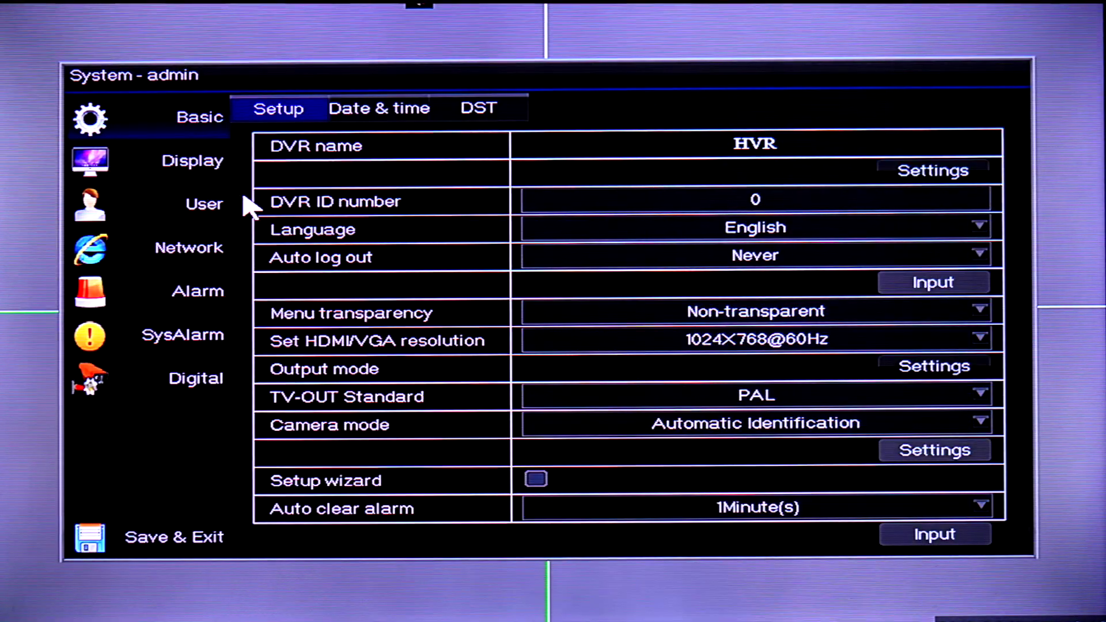
Step: On the Network page, re-toggle DHCP and refresh to get IP 192.168.5.118, gateway 192.168.5.1
{"action": "left_click", "coordinate": [155, 255]}
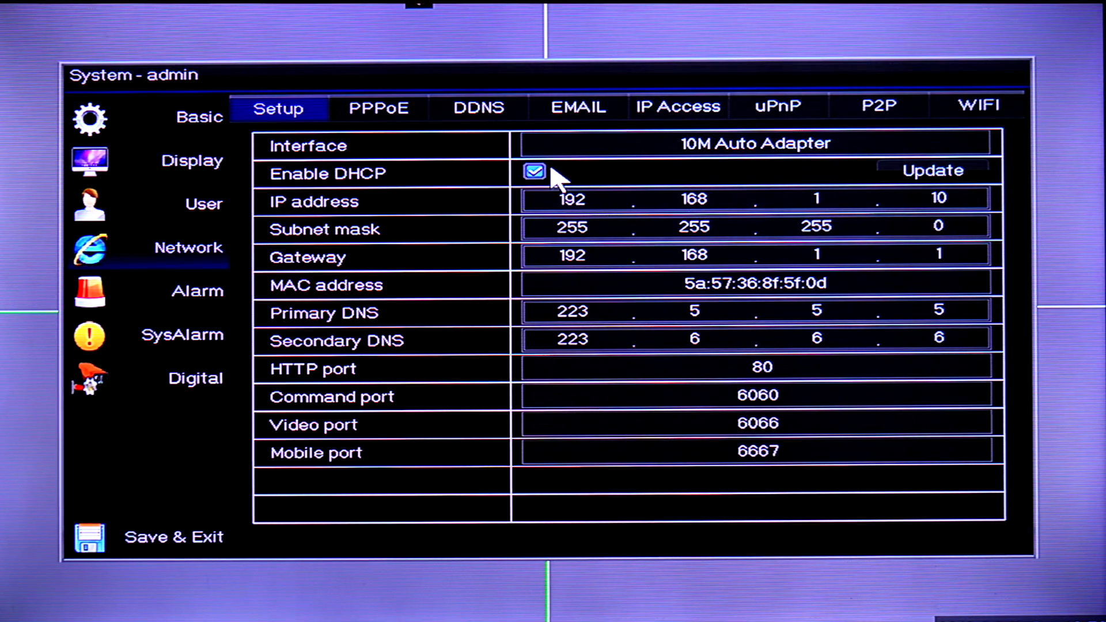
{"action": "left_click", "coordinate": [526, 173]}
{"action": "left_click", "coordinate": [534, 173]}
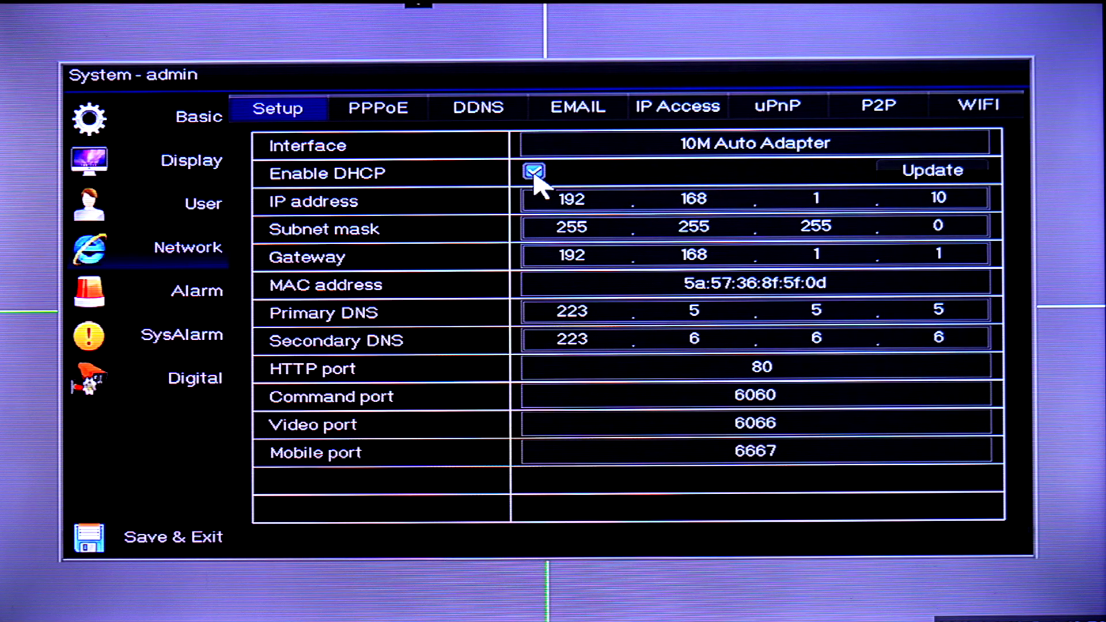
{"action": "left_click", "coordinate": [936, 175]}
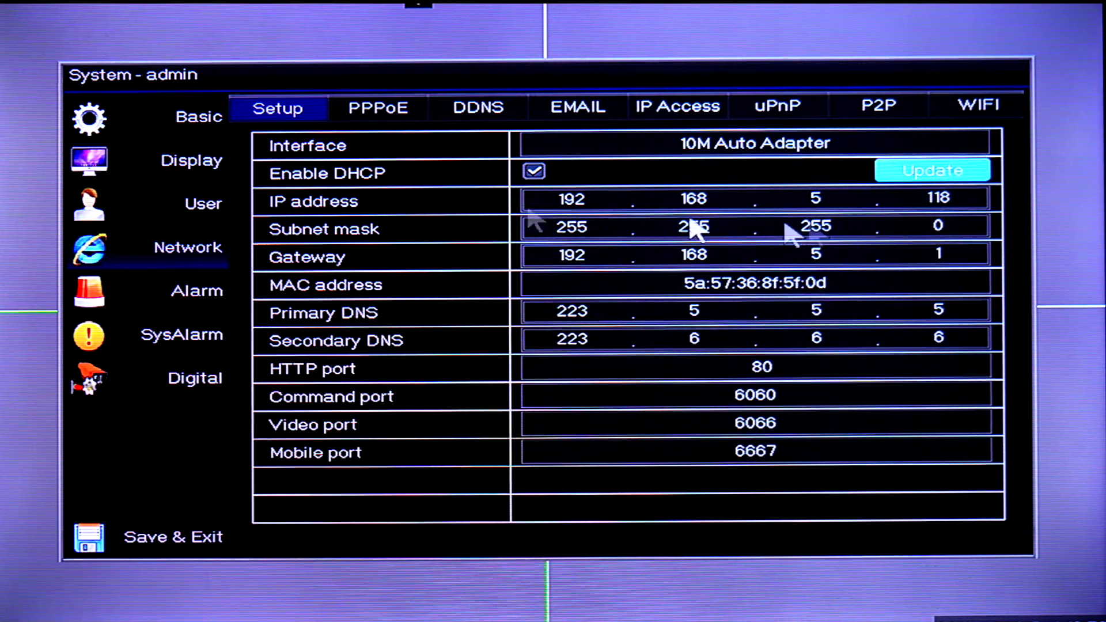
Step: Save and confirm the DHCP network settings, then reopen System settings from live view
{"action": "left_click", "coordinate": [174, 545]}
{"action": "left_click", "coordinate": [576, 316]}
{"action": "right_click", "coordinate": [596, 502]}
{"action": "left_click", "coordinate": [12, 612]}
{"action": "left_click", "coordinate": [259, 246]}
Step: Go to Network settings and show the P2P tab with Internet Ready status and QR codes
{"action": "left_click", "coordinate": [139, 264]}
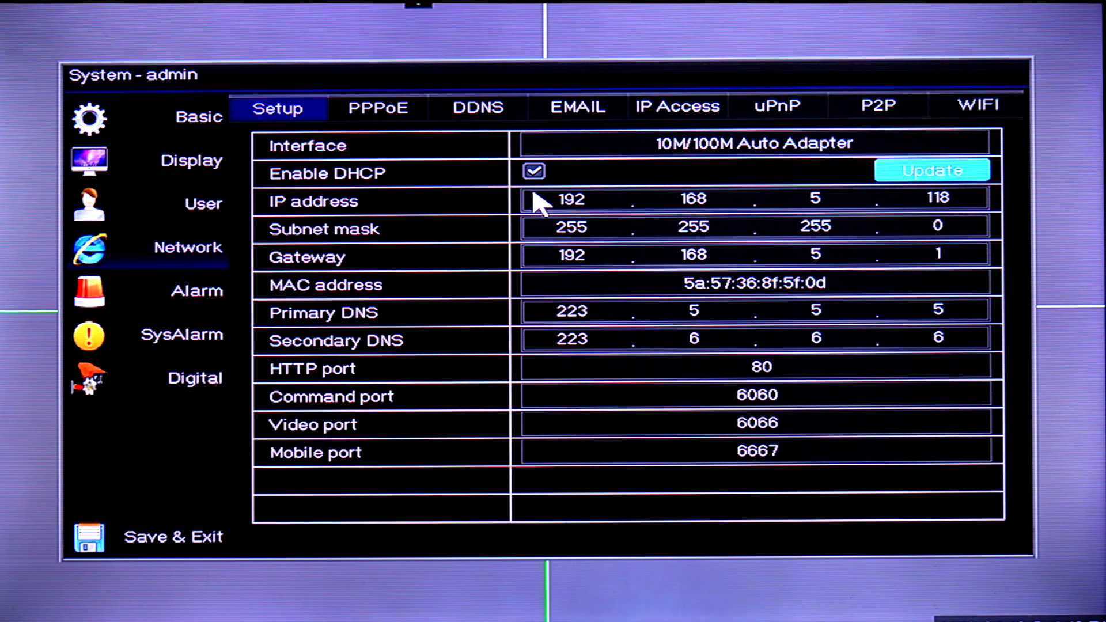
{"action": "left_click", "coordinate": [883, 111]}
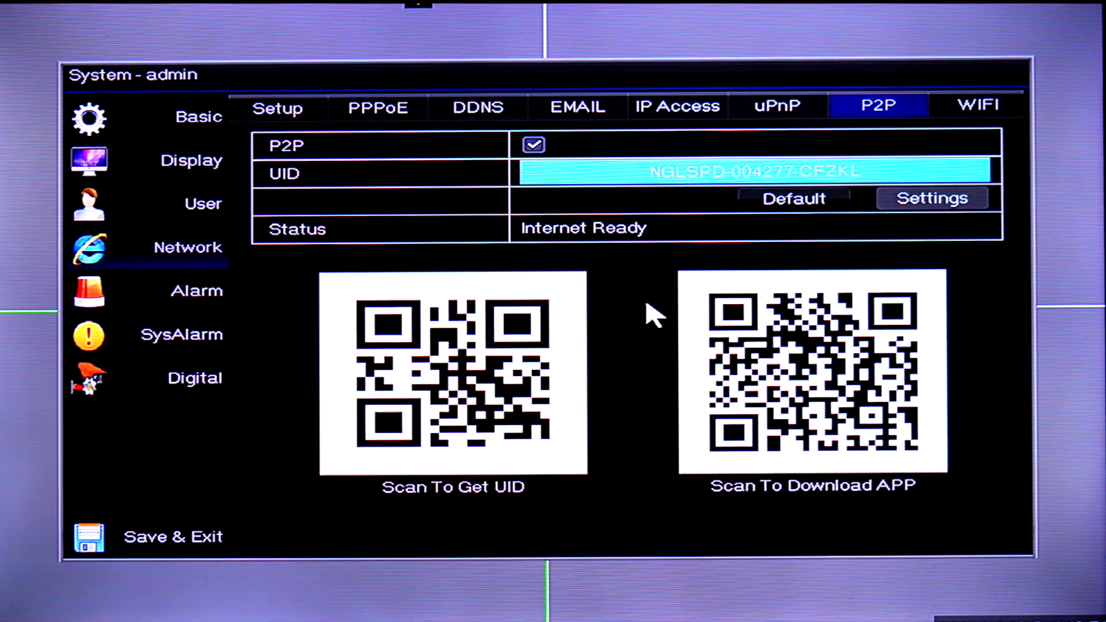